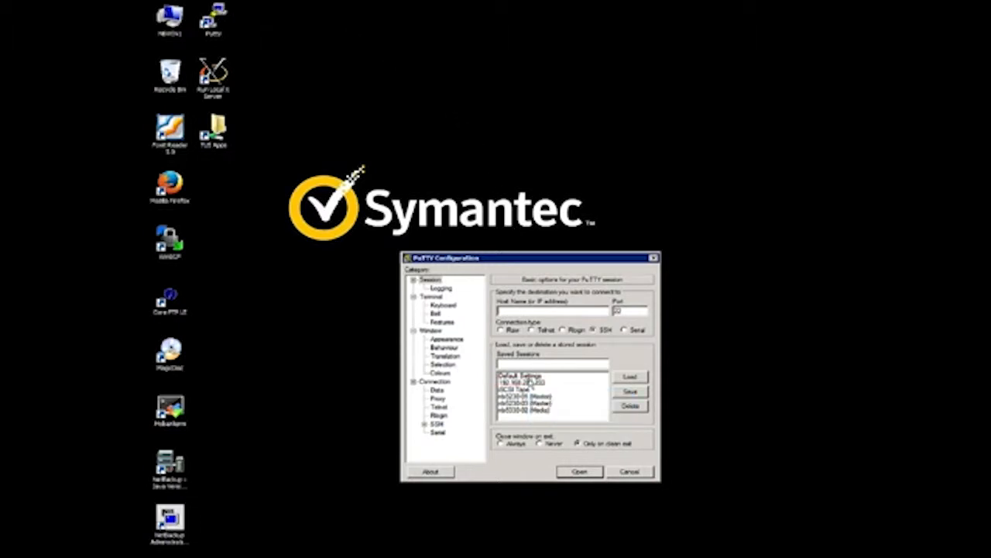
# Log in as admin over SSH to the saved 192.168.229.233 PuTTY session, using the account password.
pyautogui.click(532, 382)
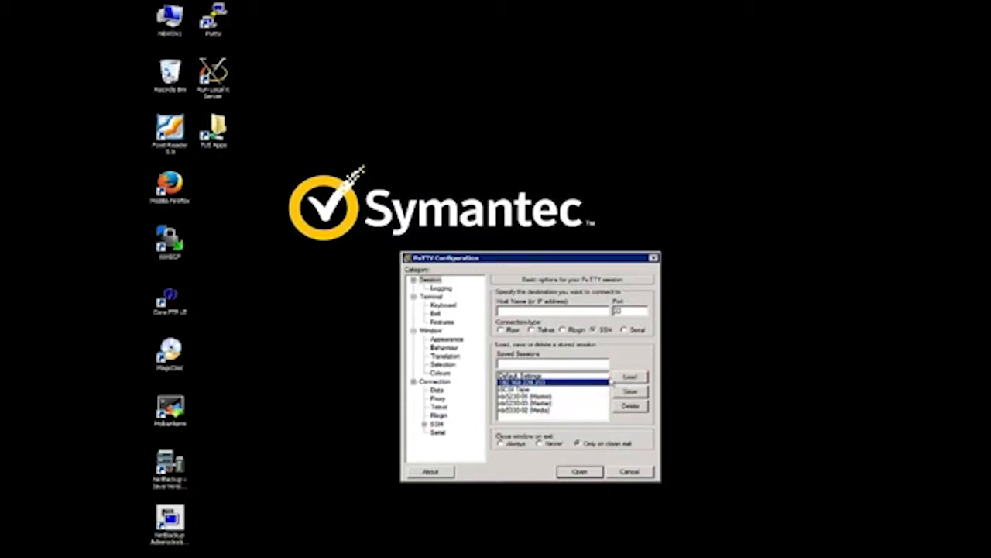
pyautogui.click(636, 376)
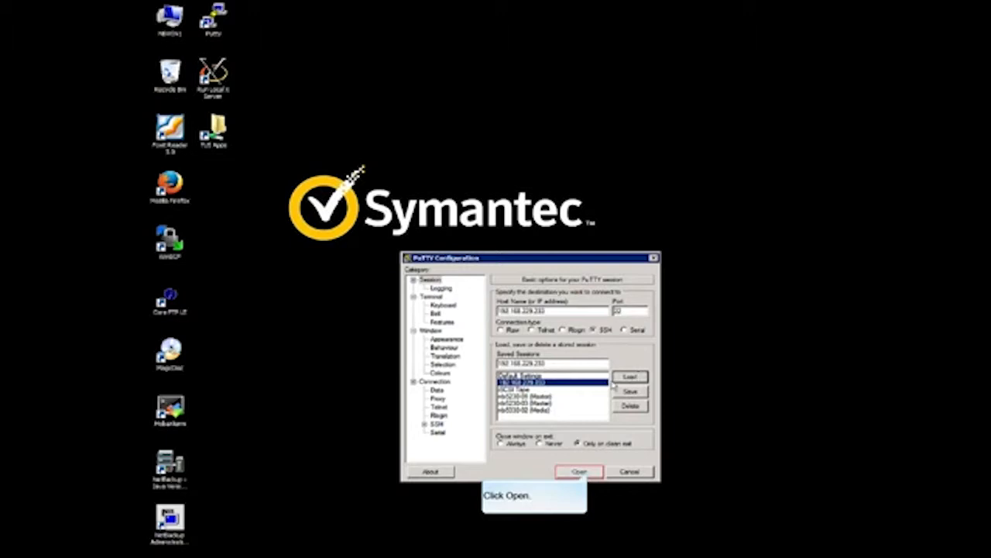
pyautogui.click(581, 471)
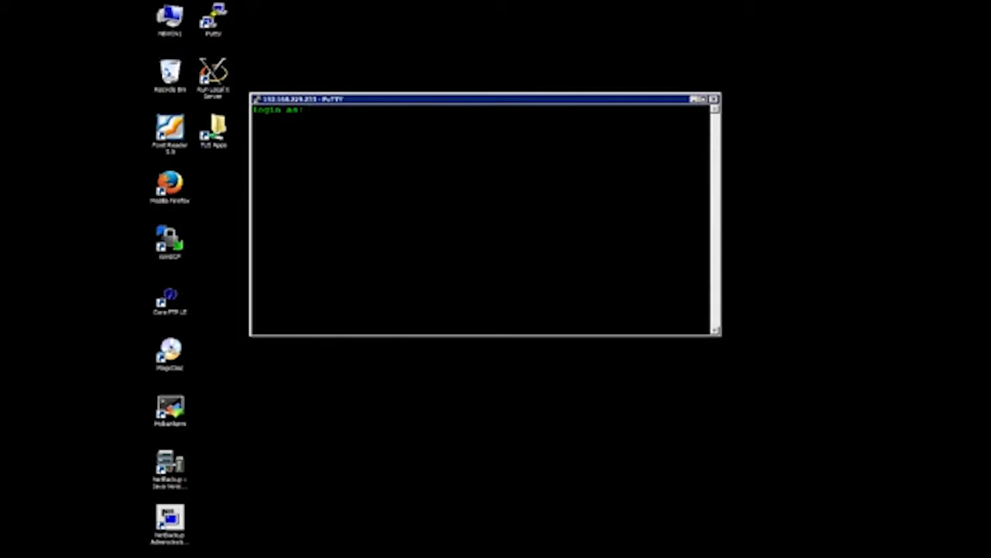
pyautogui.write('admin')
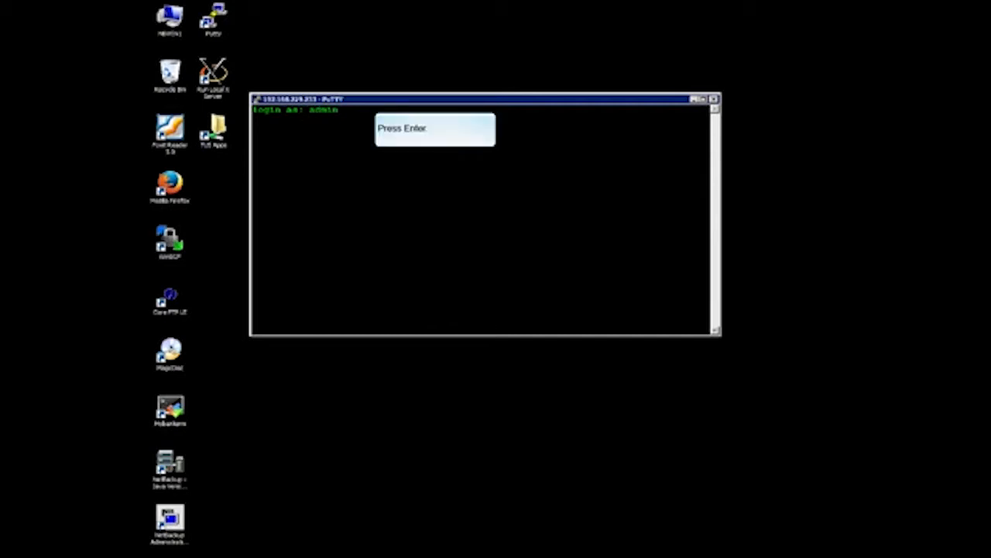
pyautogui.press('Return')
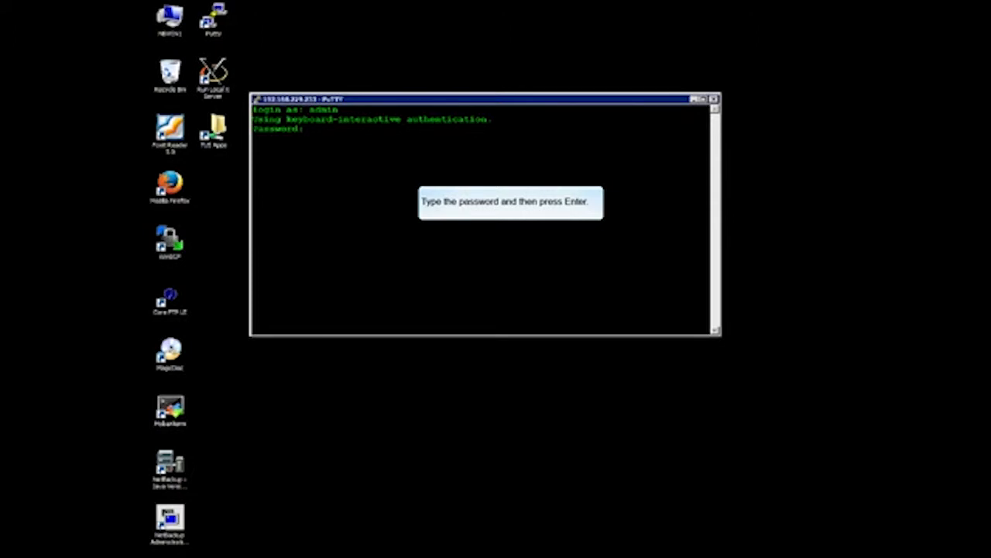
pyautogui.press('Return')
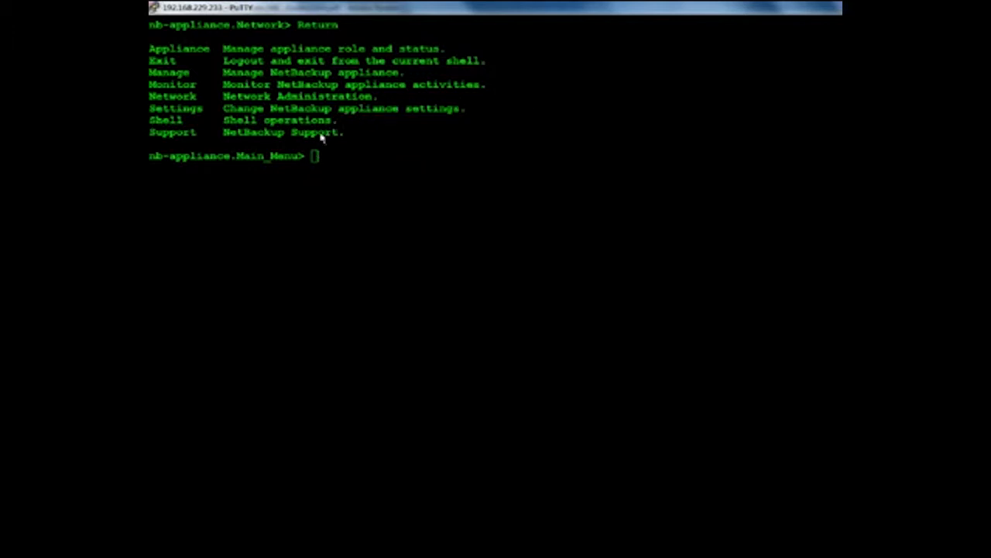
# From the Network menu, add hosts entries: 10.10.10.20 nbumedia.nbappliance.lab and 10.10.10.10 NBUMASTER.nbappliance.lab.
pyautogui.write('Network')
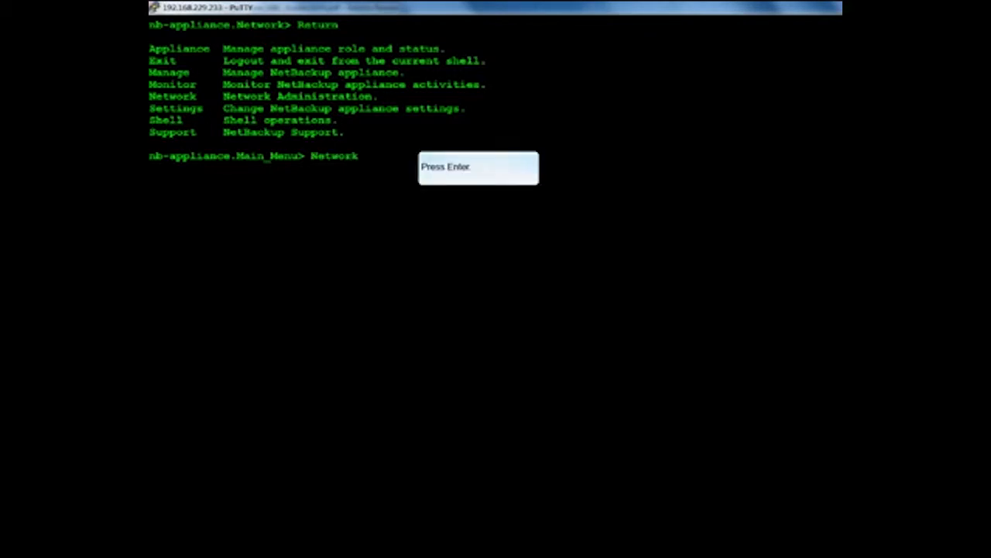
pyautogui.press('Return')
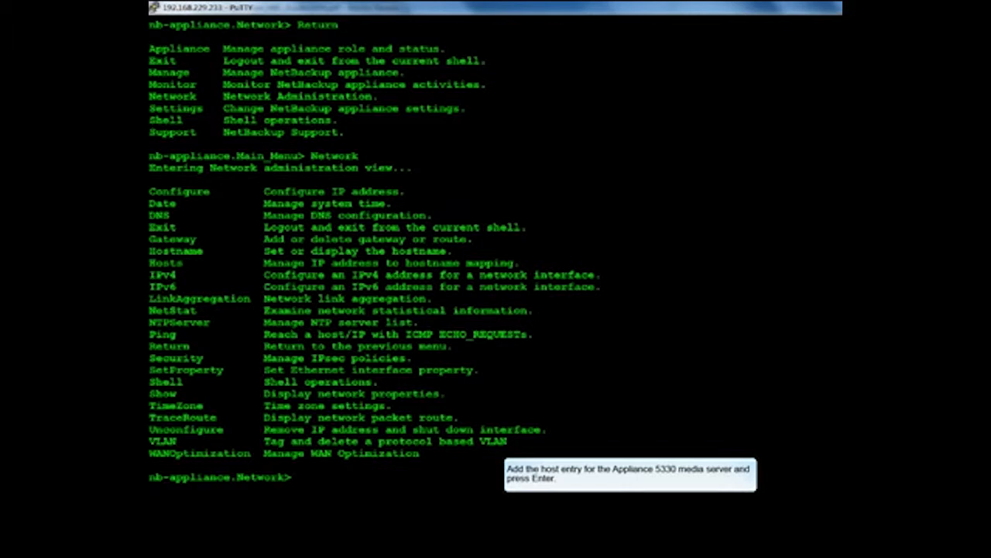
pyautogui.write('Hosts Add 10.10.10.20 nbumedia.nbappliance.lab nbumedia')
pyautogui.press('Return')
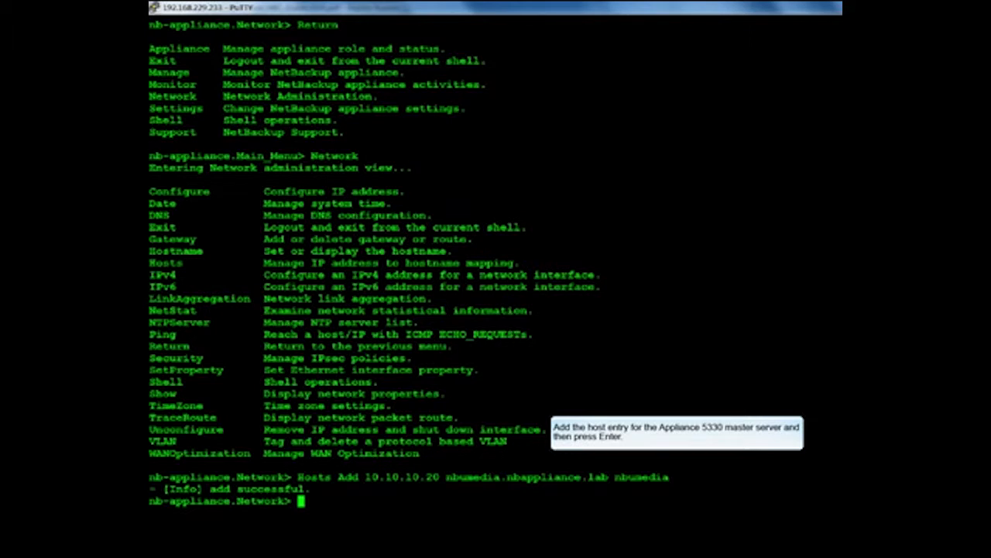
pyautogui.write('Hosts Add 10.10.10.10 NBUMASTER.nbappliance.lab NBUMASTER')
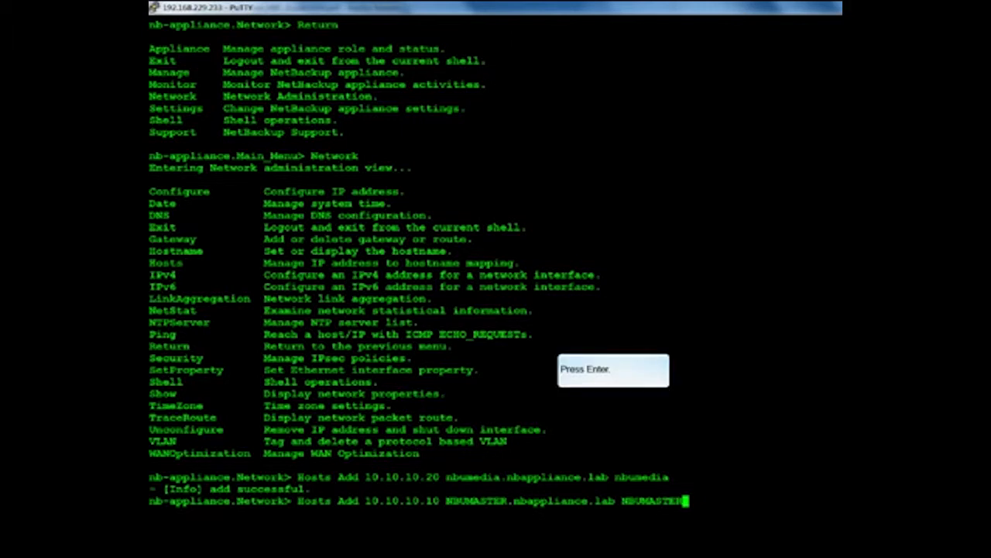
pyautogui.press('Return')
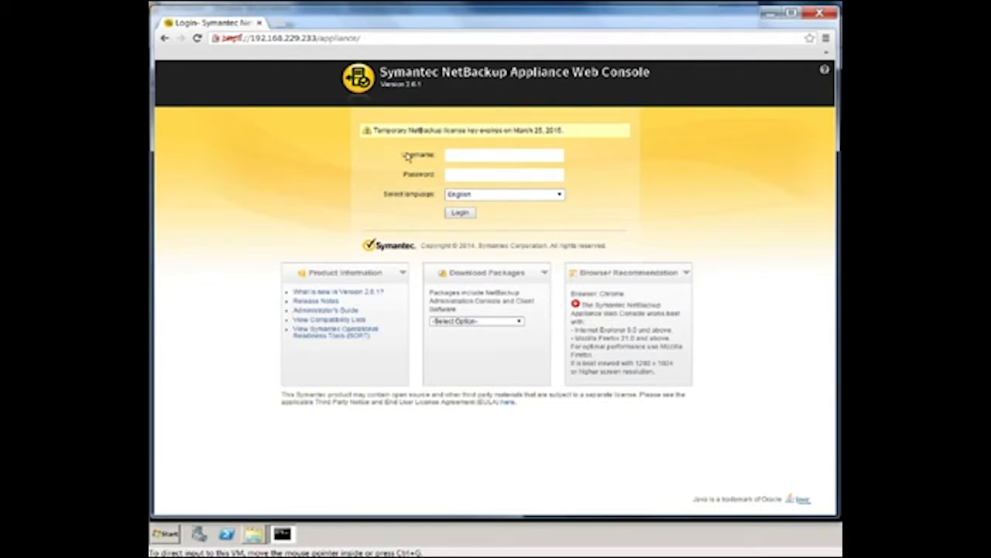
# Sign in to the web console as admin with the account password.
pyautogui.click(482, 155)
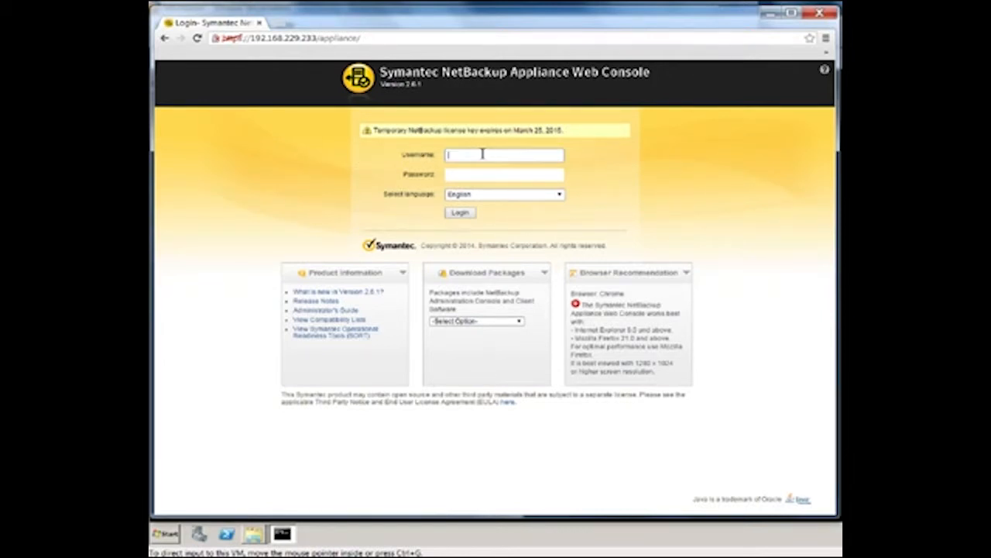
pyautogui.write('admin')
pyautogui.click(469, 175)
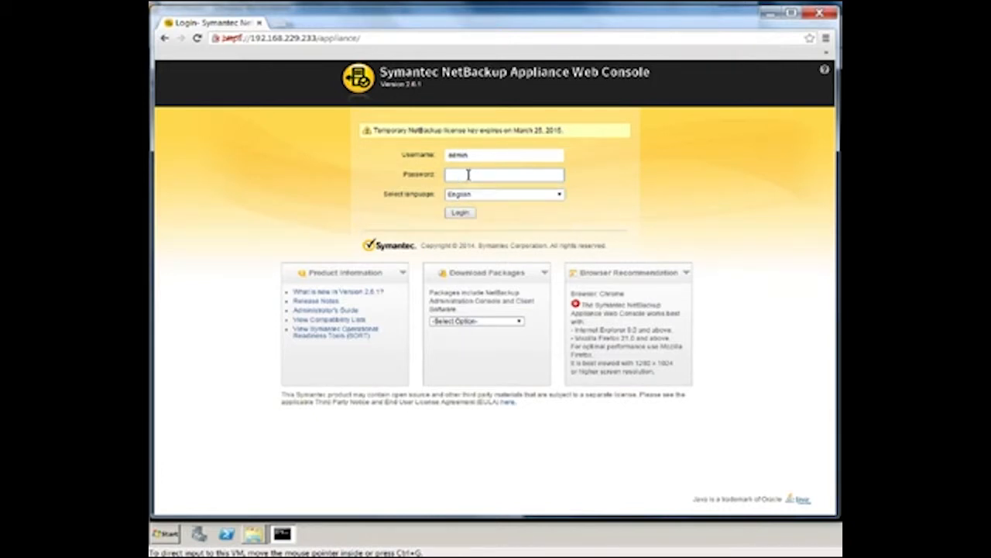
pyautogui.write('P@ssw0rd')
pyautogui.press('Return')
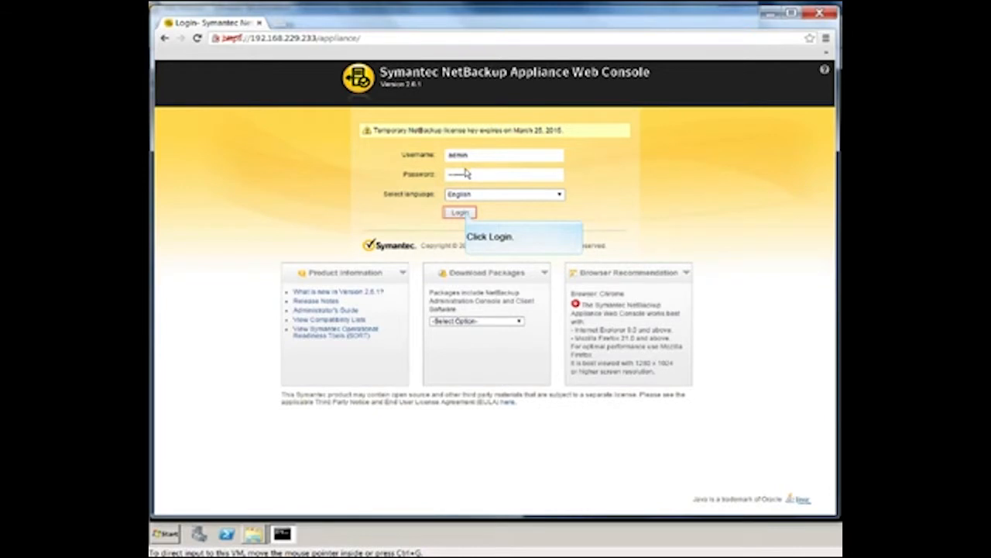
pyautogui.click(465, 215)
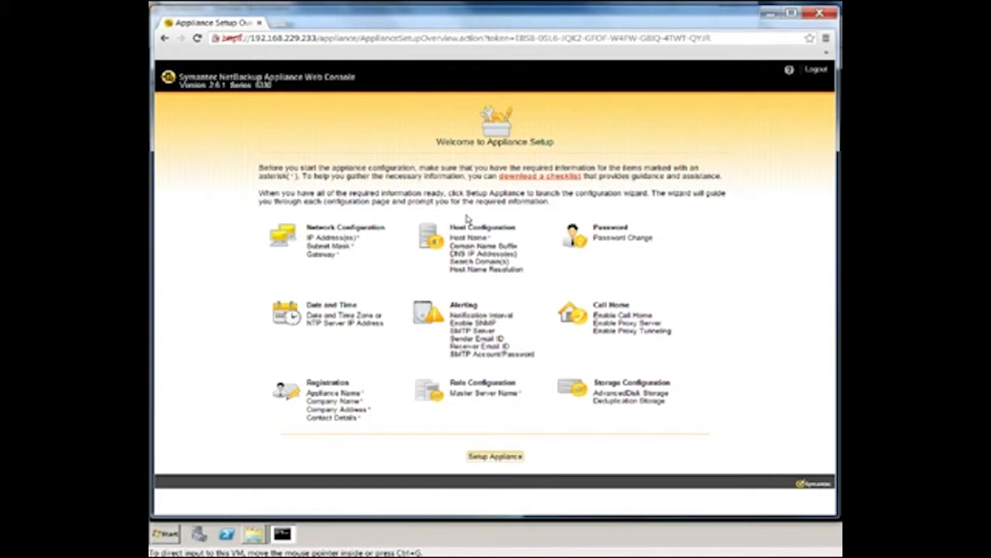
pyautogui.press('Tab')
# Launch the Setup Appliance configuration wizard.
pyautogui.click(505, 458)
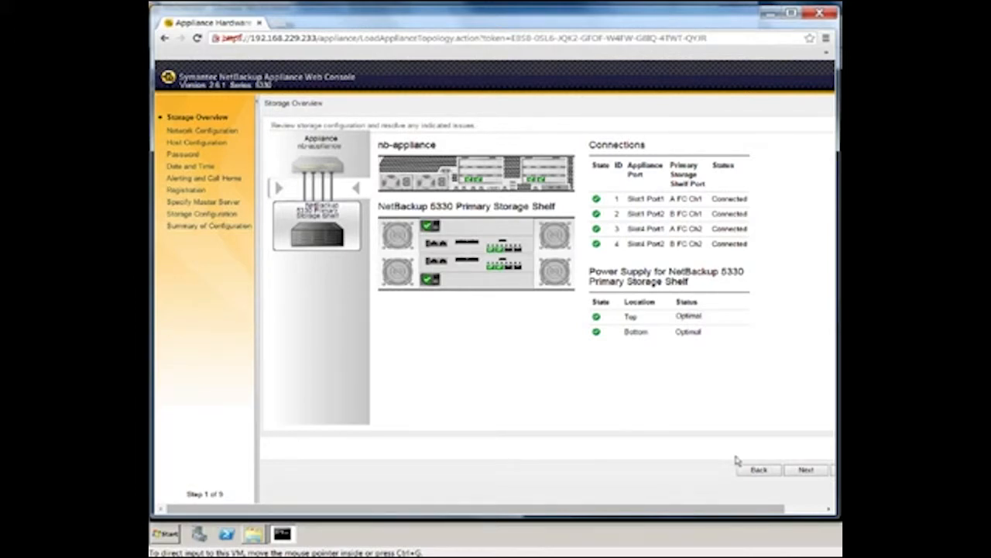
# Run the storage hardware checks and accept the passed results.
pyautogui.click(804, 468)
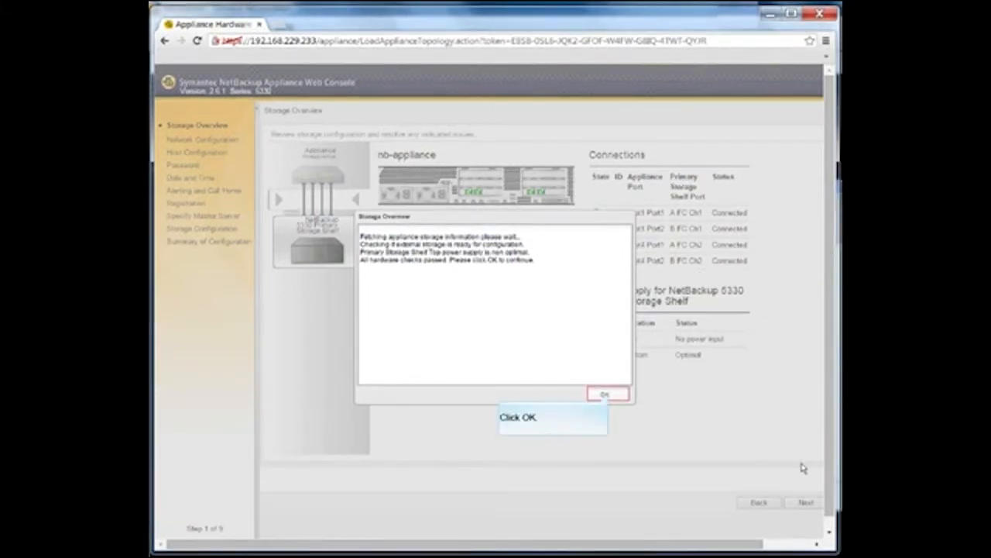
pyautogui.click(605, 395)
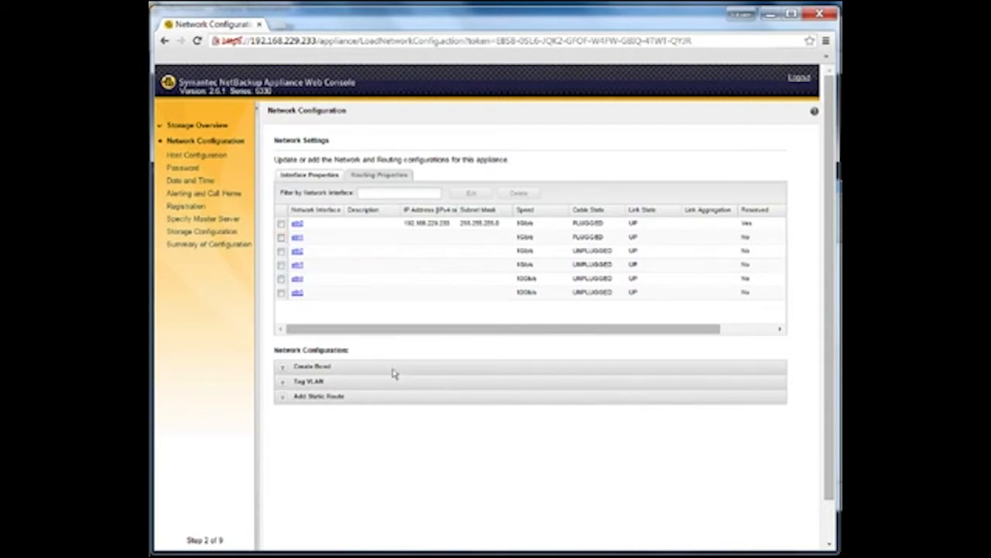
# Select interface eth1 and edit its properties.
pyautogui.click(281, 238)
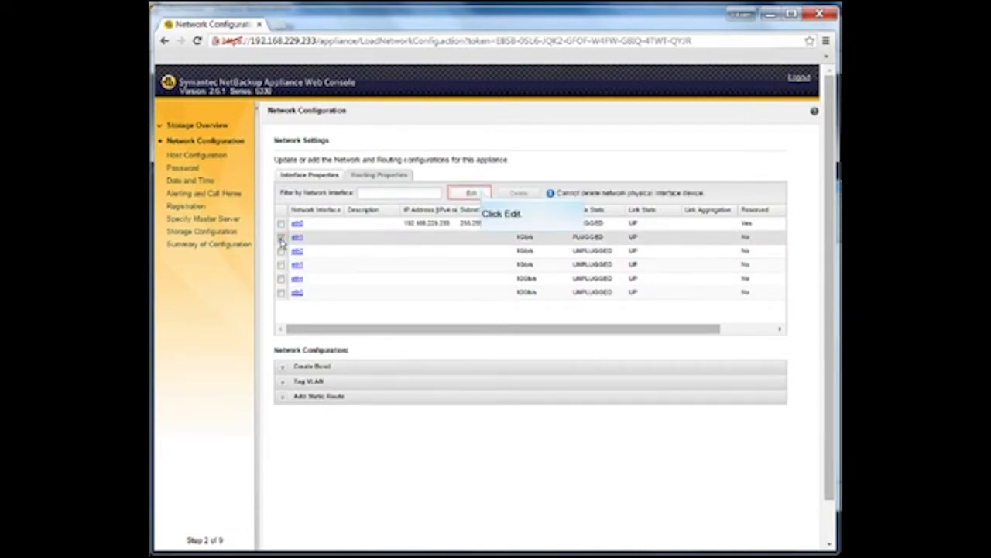
pyautogui.click(474, 194)
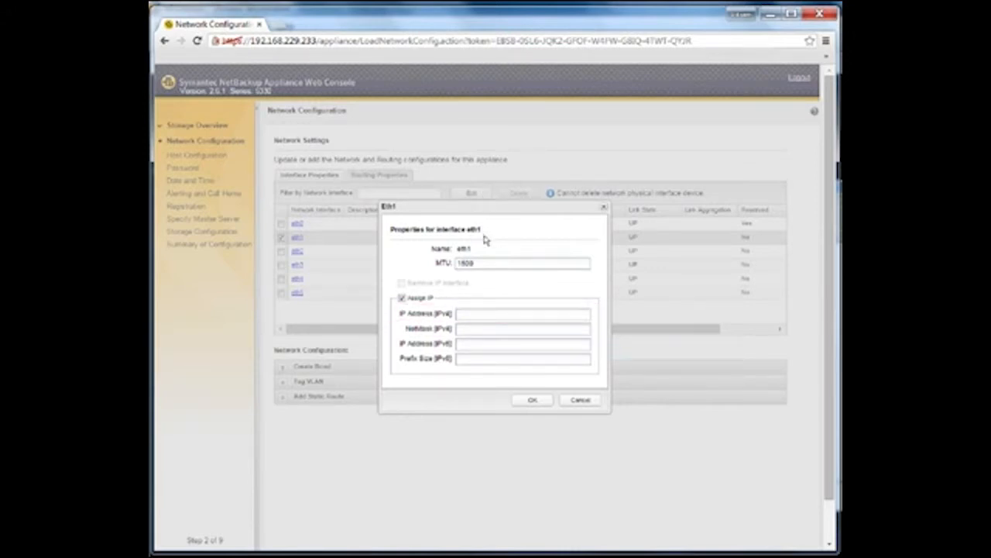
# Give eth1 IPv4 address 10.10.10.20 with netmask 255.255.255.0 and apply it.
pyautogui.click(485, 313)
pyautogui.write('1')
pyautogui.write('.5')
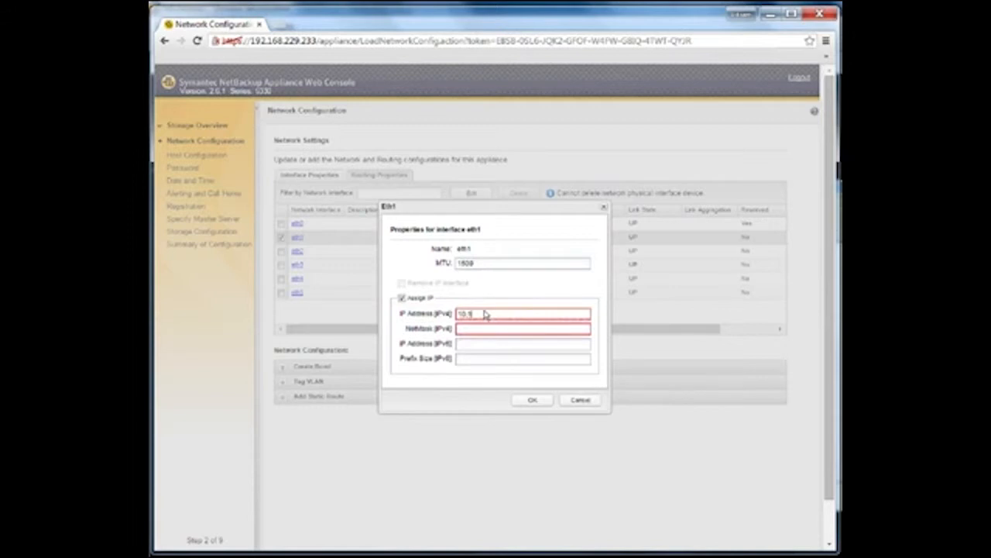
pyautogui.write('9.128')
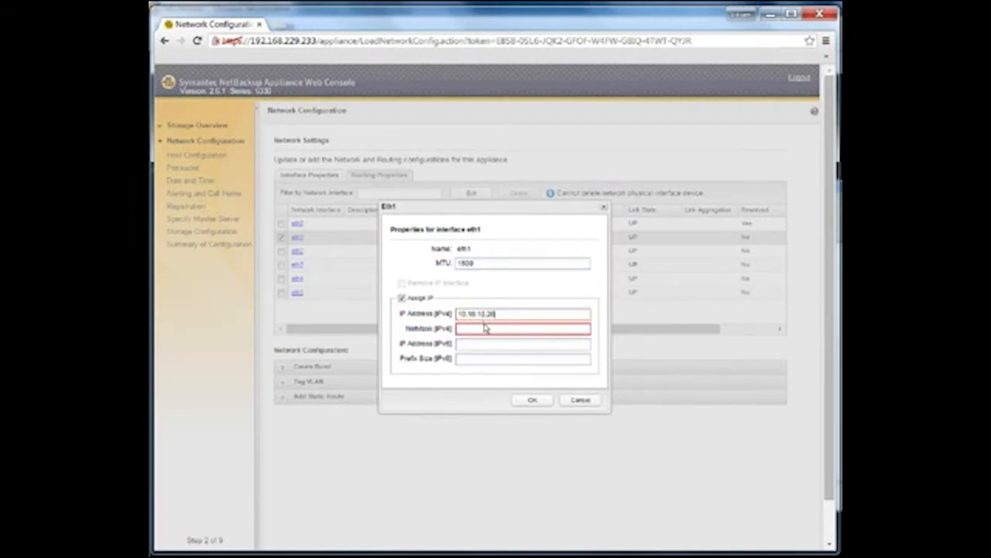
pyautogui.click(487, 329)
pyautogui.write('255.255.248.0')
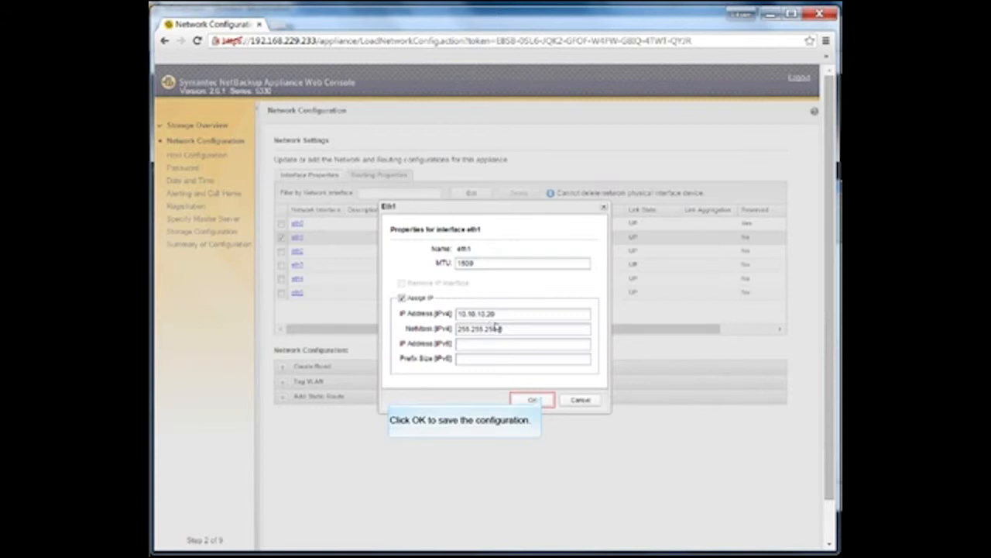
pyautogui.click(536, 400)
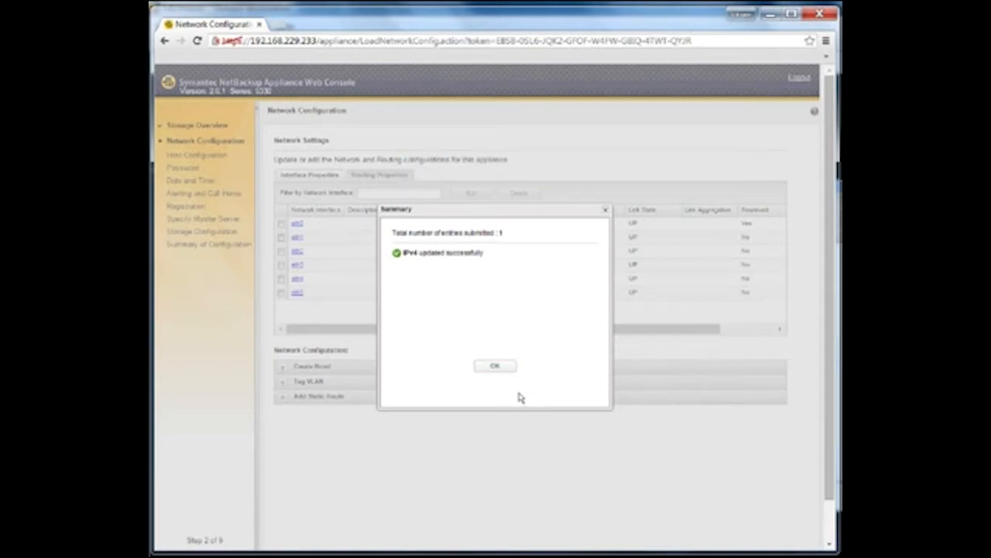
# Dismiss the update summary and advance the wizard to Host Configuration.
pyautogui.click(495, 366)
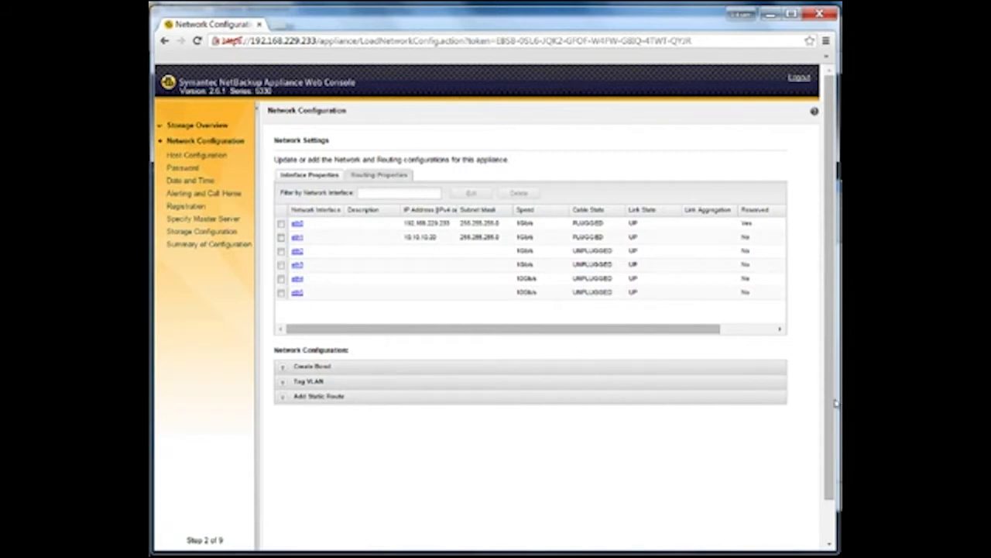
pyautogui.moveTo(831, 406); pyautogui.dragTo(832, 408)
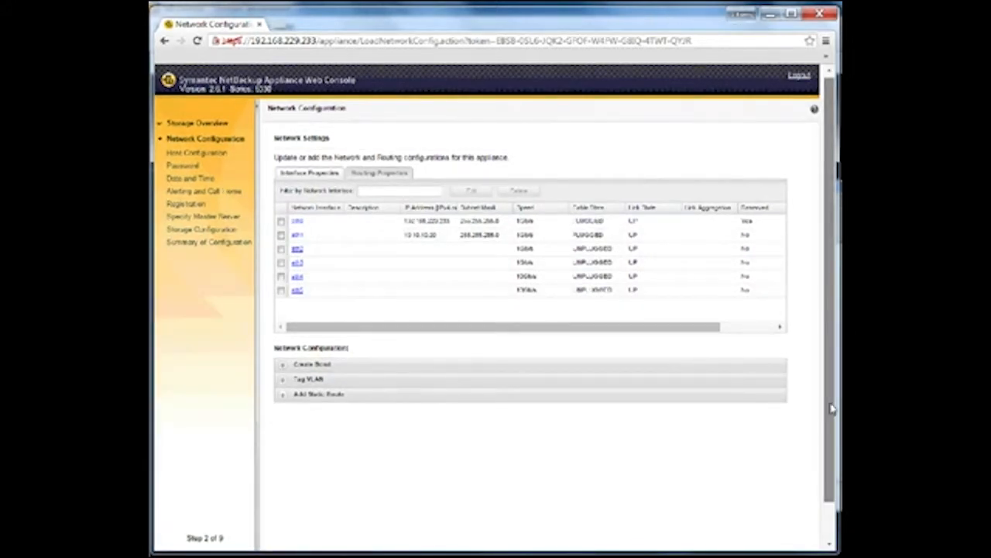
pyautogui.scroll(-1, 831, 408)
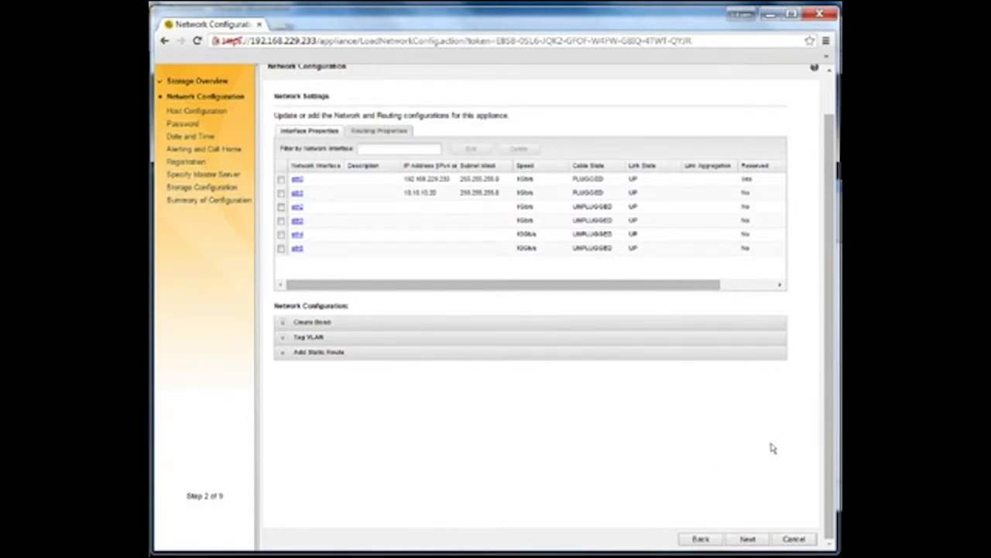
pyautogui.click(749, 538)
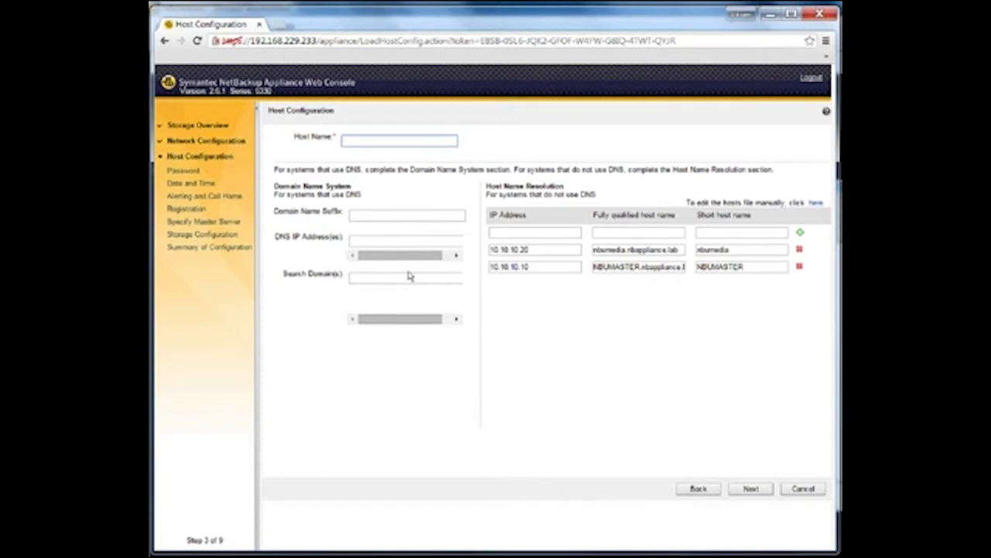
# Set host name nbumedia with domain suffix nbappliance.lab and continue.
pyautogui.click(397, 142)
pyautogui.write('nbumedia')
pyautogui.press('Tab')
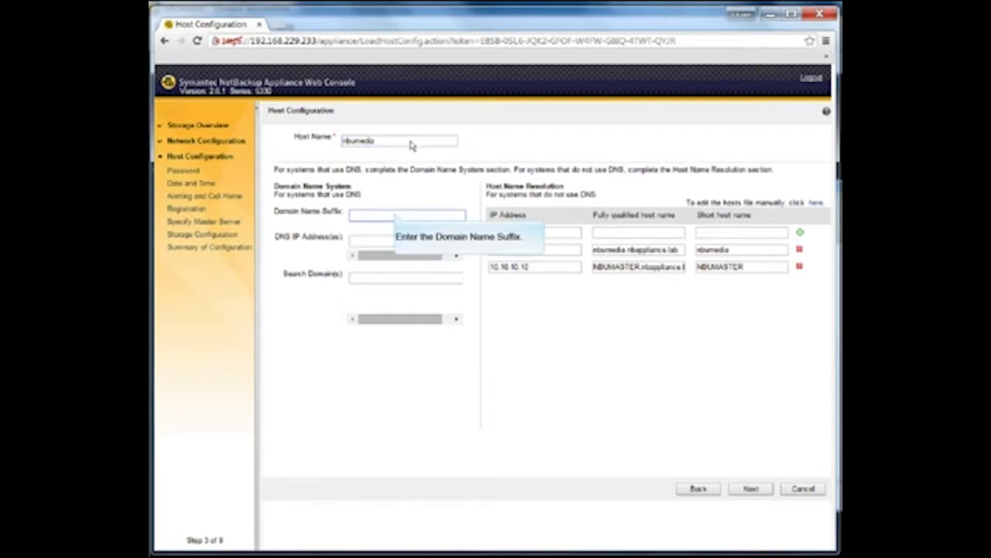
pyautogui.write('nb')
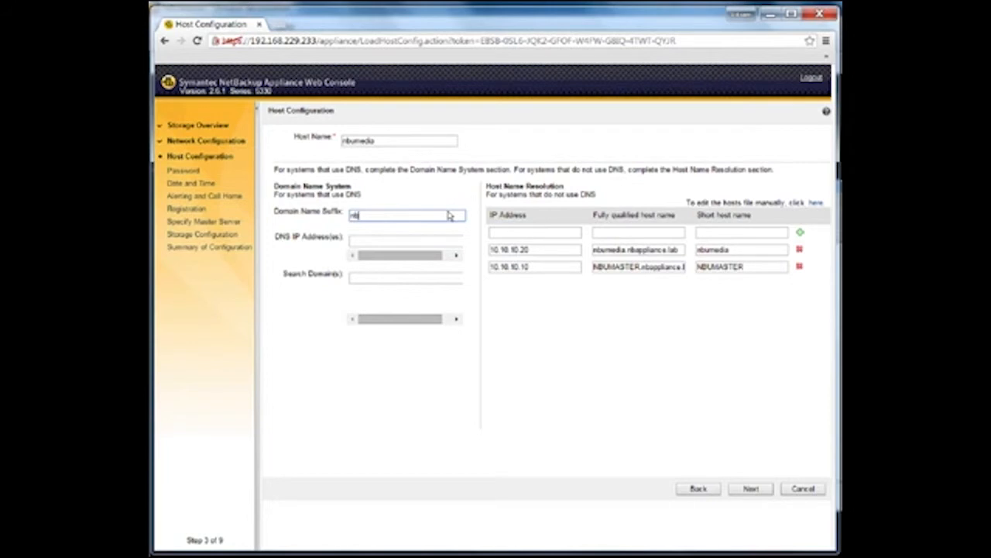
pyautogui.write('appliance.lab')
pyautogui.press('Tab')
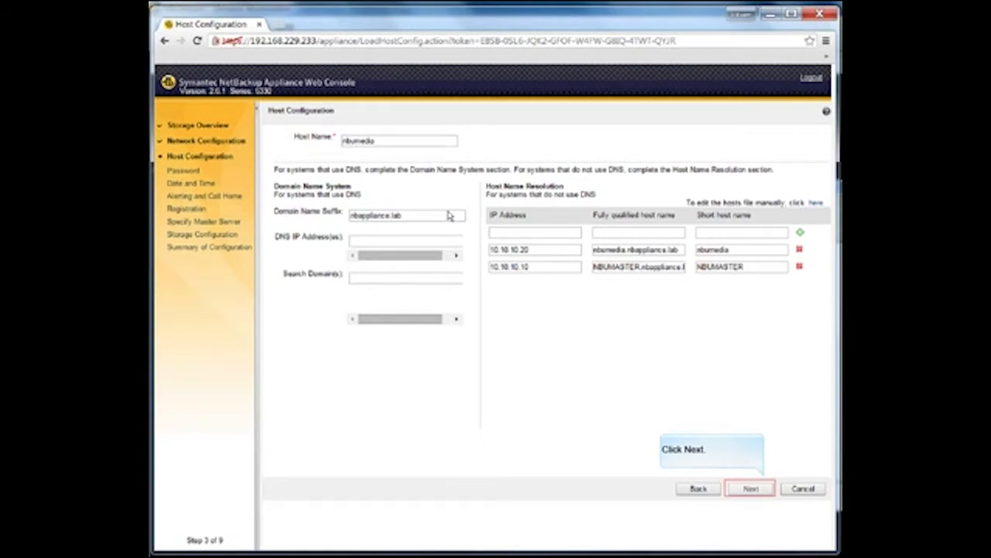
pyautogui.click(763, 488)
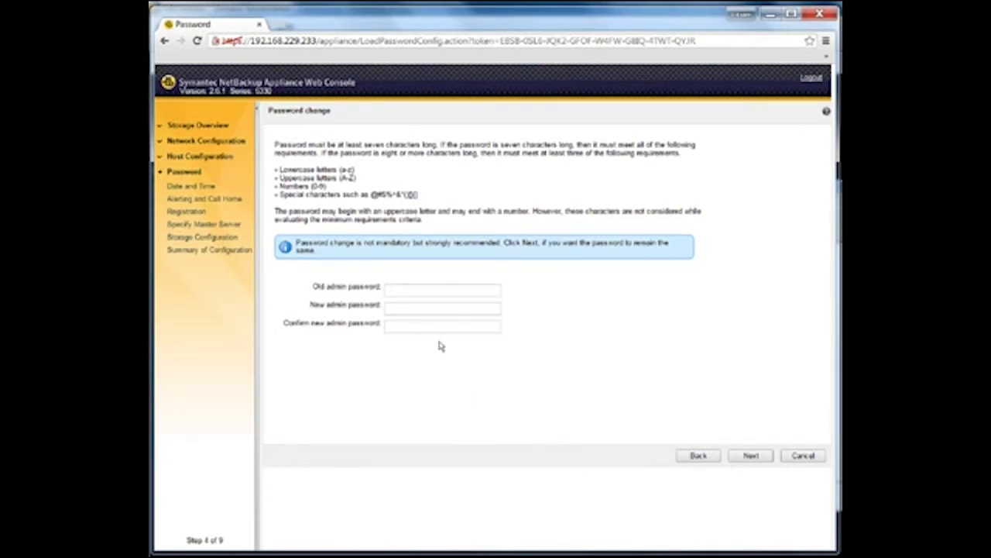
# Enter the old admin password and a new confirmed password, then continue.
pyautogui.click(433, 290)
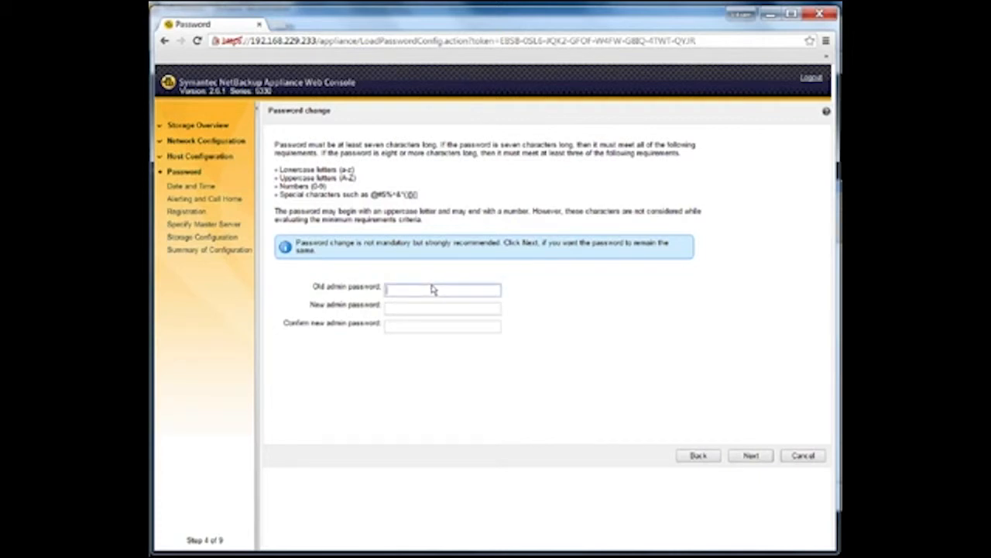
pyautogui.write('••••••••••')
pyautogui.press('Tab')
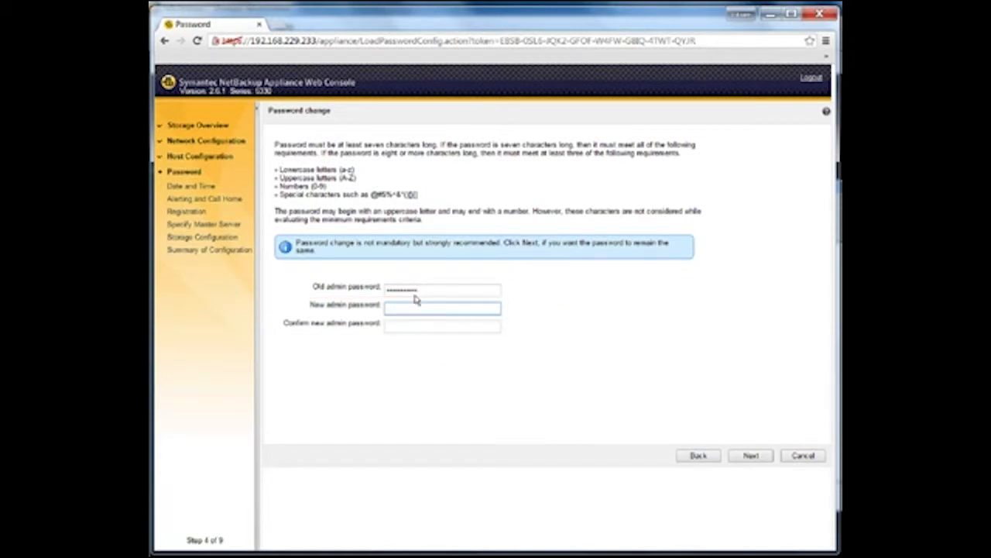
pyautogui.write('••••••••')
pyautogui.press('Tab')
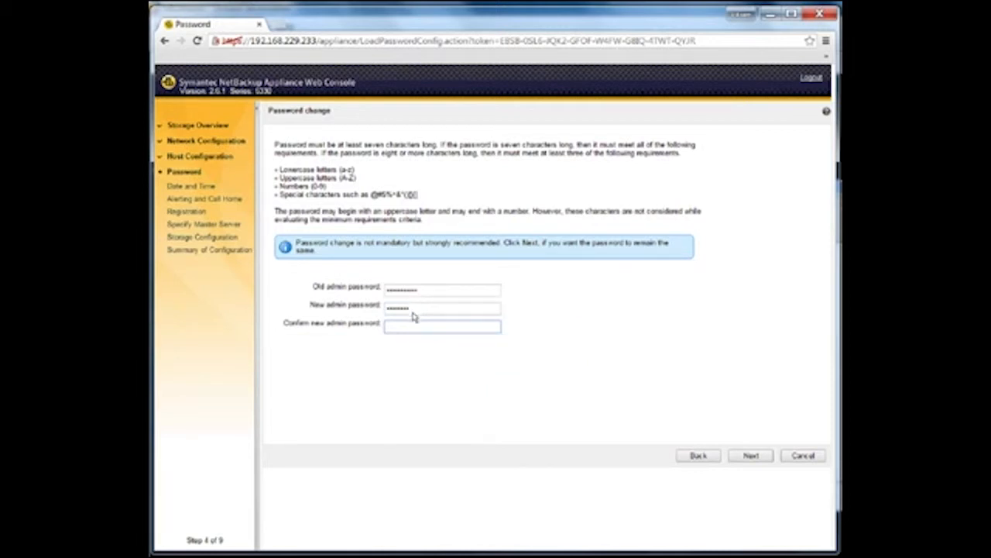
pyautogui.write('••••••••')
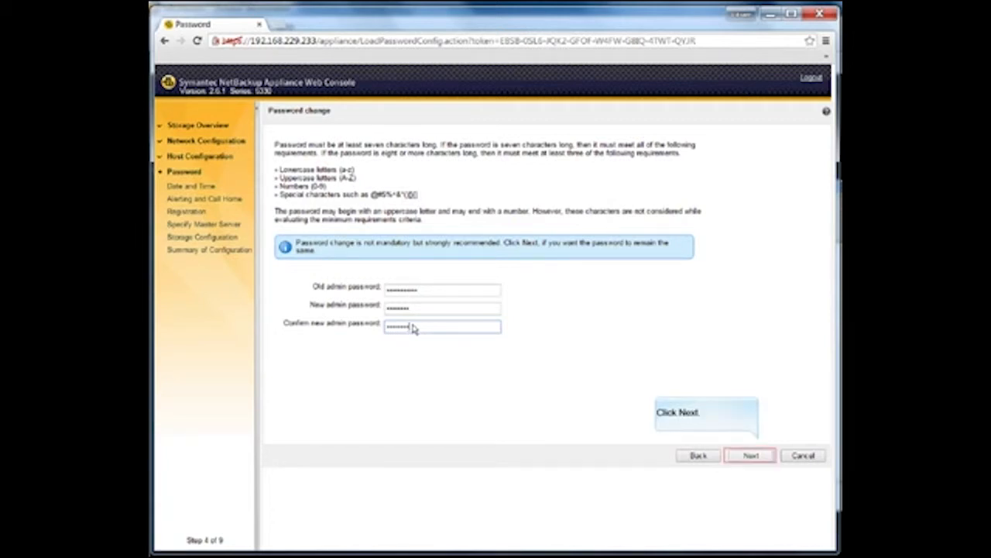
pyautogui.click(754, 455)
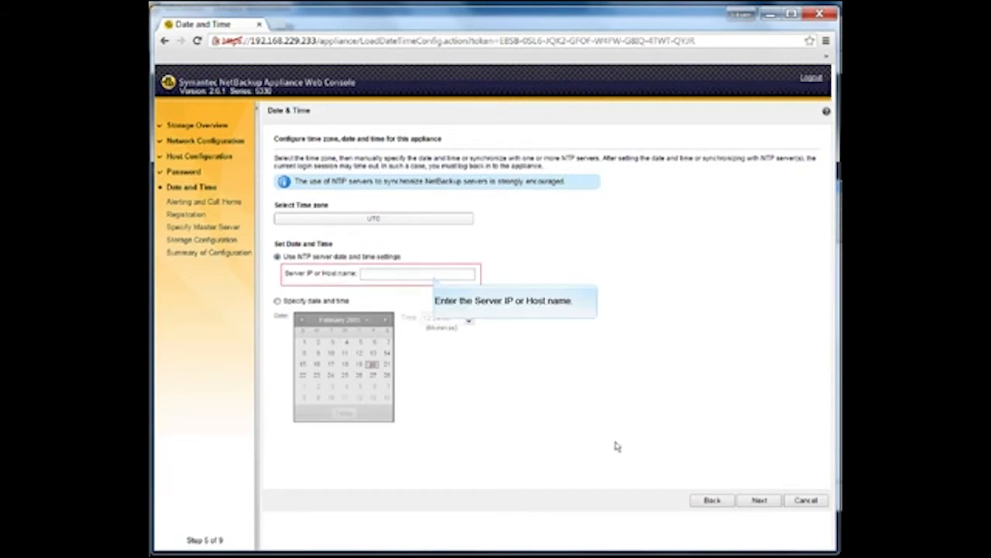
# Set the NTP server to 10.10.10.10, keep time zone UTC, and save the time settings.
pyautogui.click(435, 276)
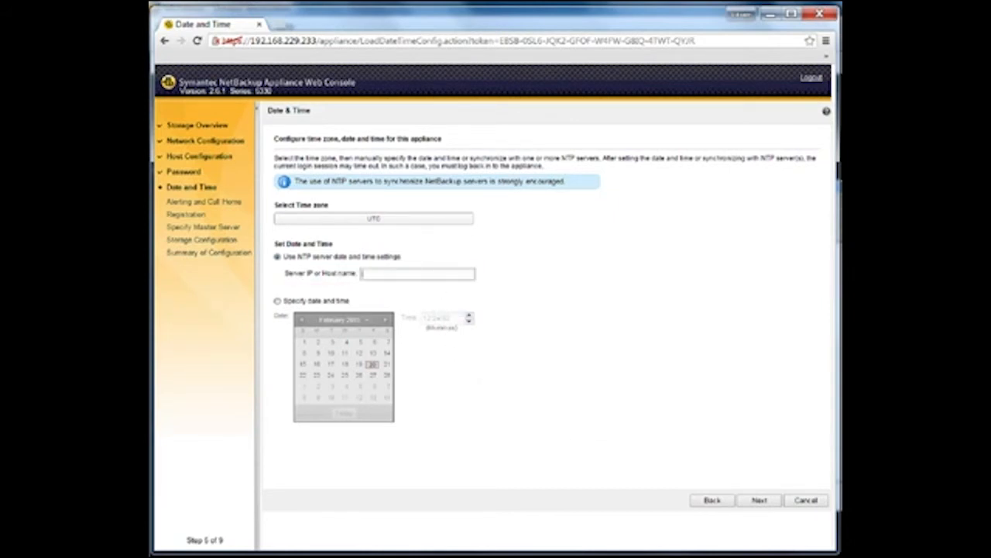
pyautogui.write('10.10.10.10')
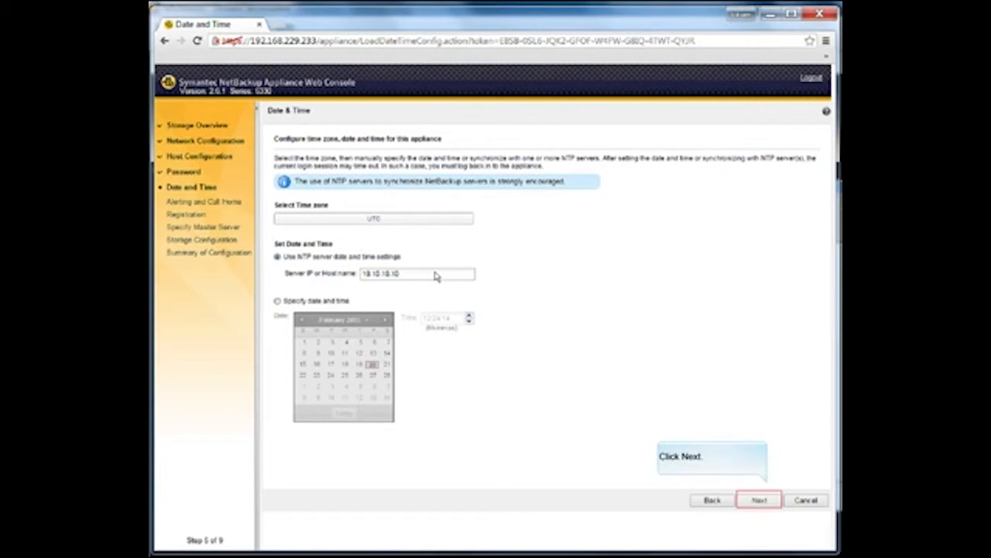
pyautogui.click(760, 500)
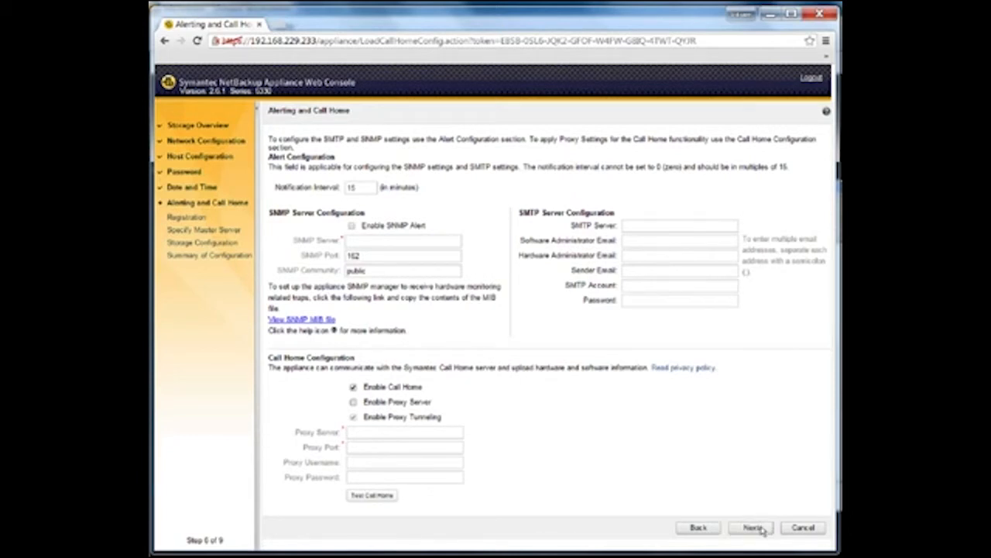
# Keep the default 15-minute alert interval and Call Home setting and continue to Registration.
pyautogui.click(751, 527)
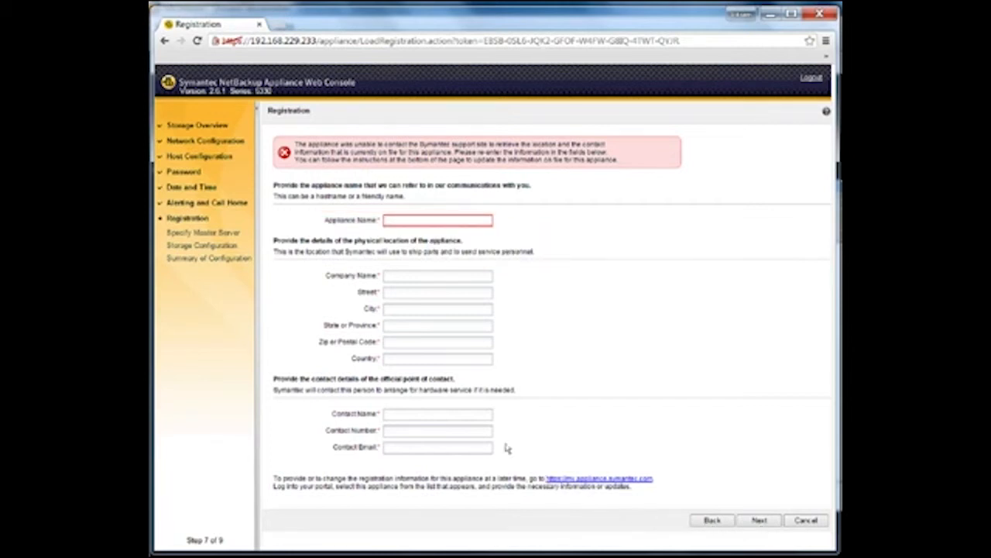
# Enter appliance name nbumedia-n1.nbappliance.lab plus the company name and its full postal address.
pyautogui.click(432, 222)
pyautogui.write('nbumedia-n1.n')
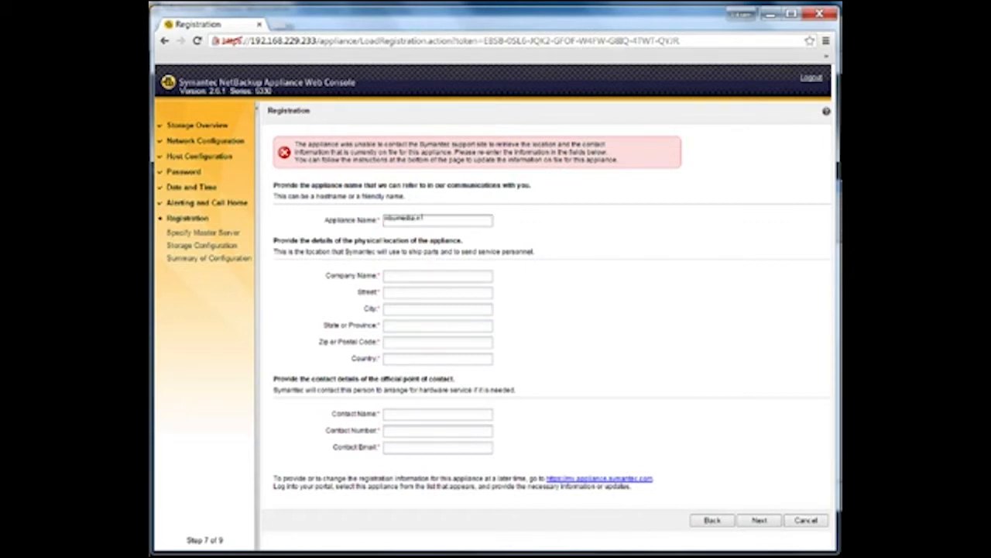
pyautogui.write('bappliance.lab')
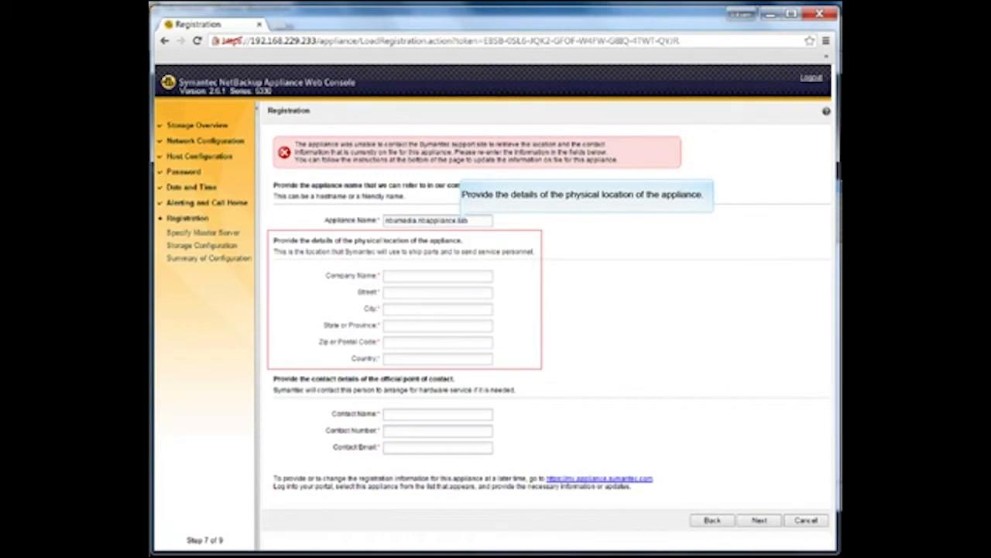
pyautogui.click(463, 275)
pyautogui.write('E')
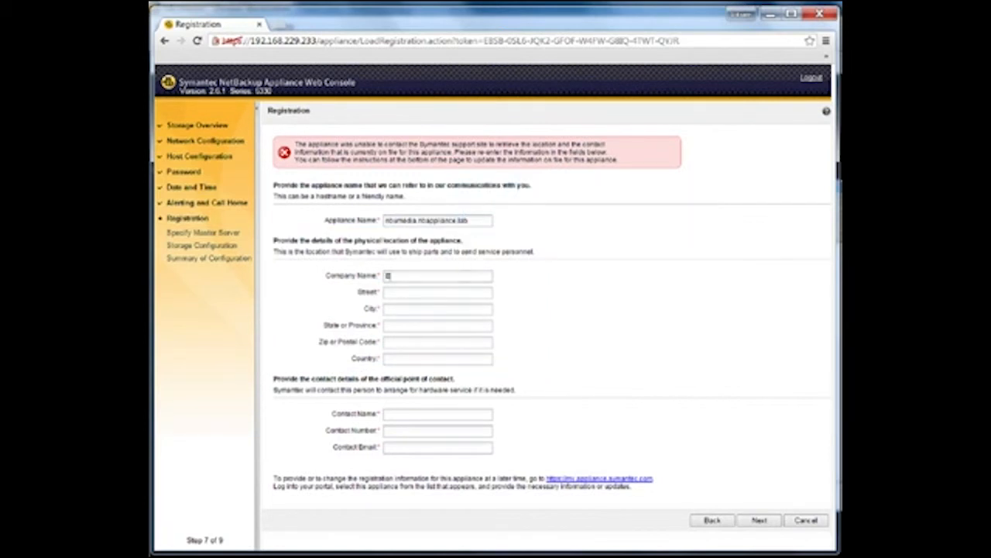
pyautogui.write('xample')
pyautogui.press('Tab')
pyautogui.write('Wilson Street')
pyautogui.press('Tab')
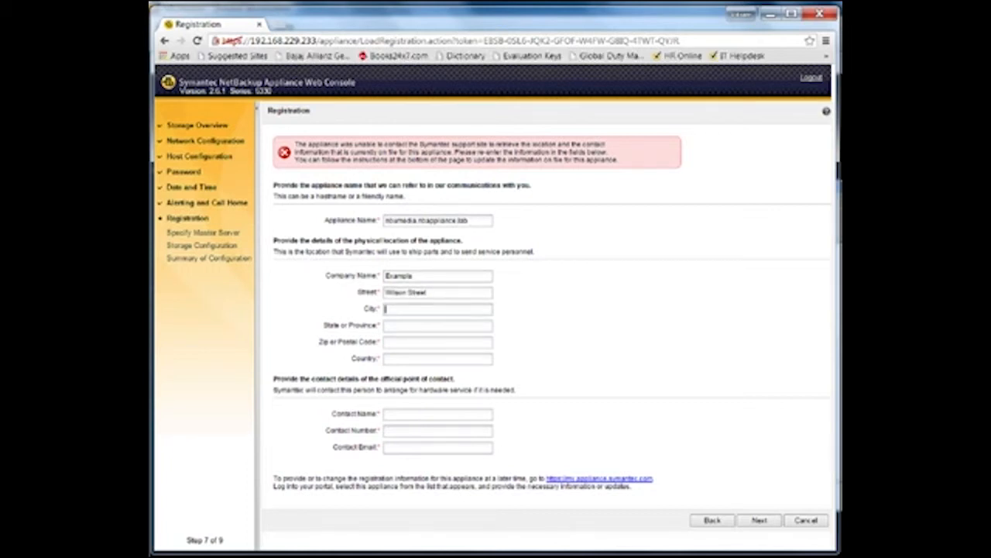
pyautogui.write('London')
pyautogui.press('Tab')
pyautogui.write('London')
pyautogui.press('Tab')
pyautogui.write('123456')
pyautogui.press('Tab')
pyautogui.write('UK')
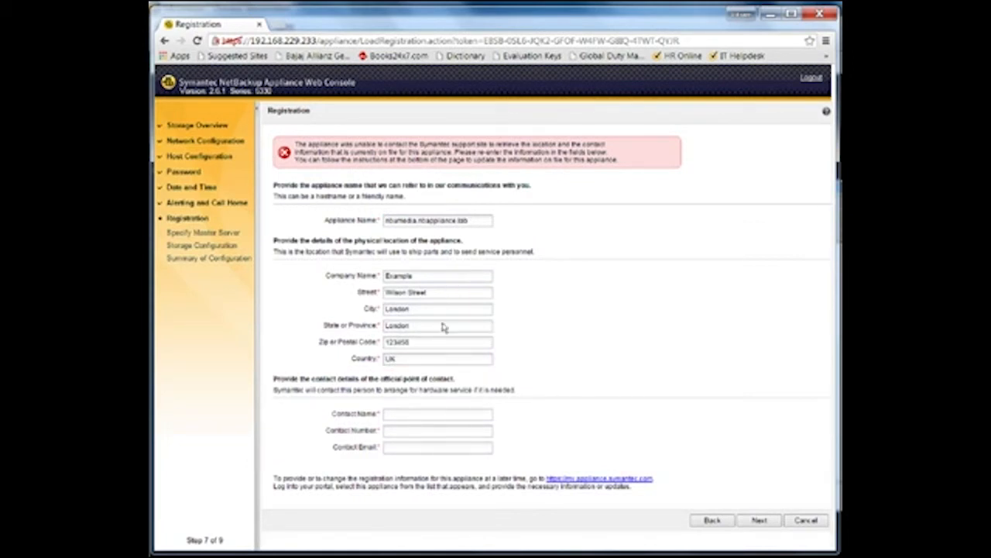
# Fill in the contact person's name, phone number and e-mail address.
pyautogui.click(439, 415)
pyautogui.write('John Doe')
pyautogui.click(396, 431)
pyautogui.write('98765')
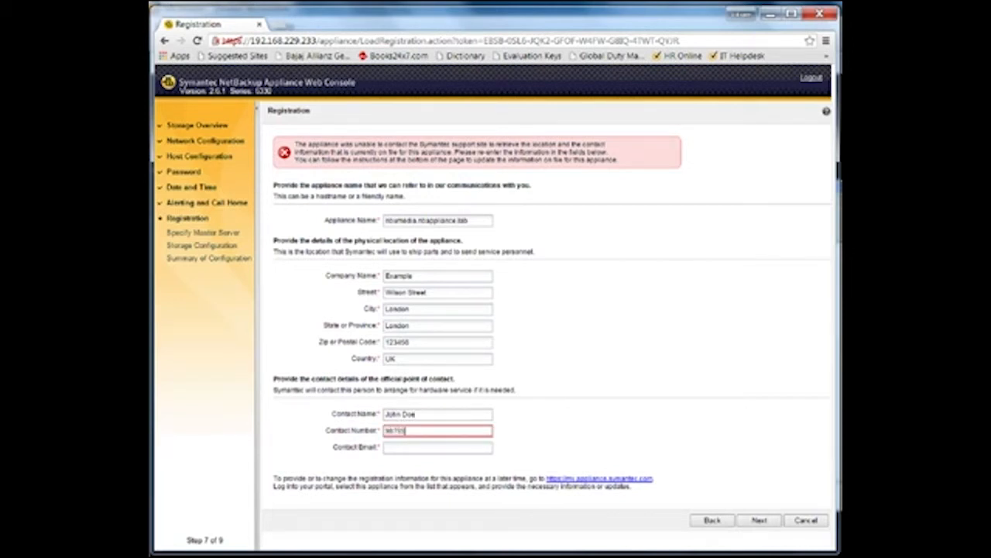
pyautogui.write('43210')
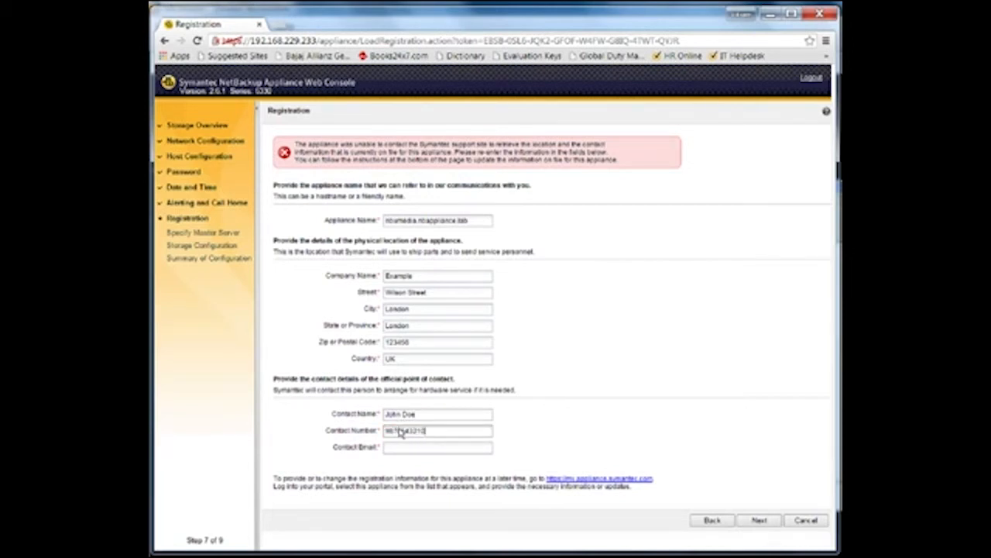
pyautogui.click(399, 447)
pyautogui.write('joh')
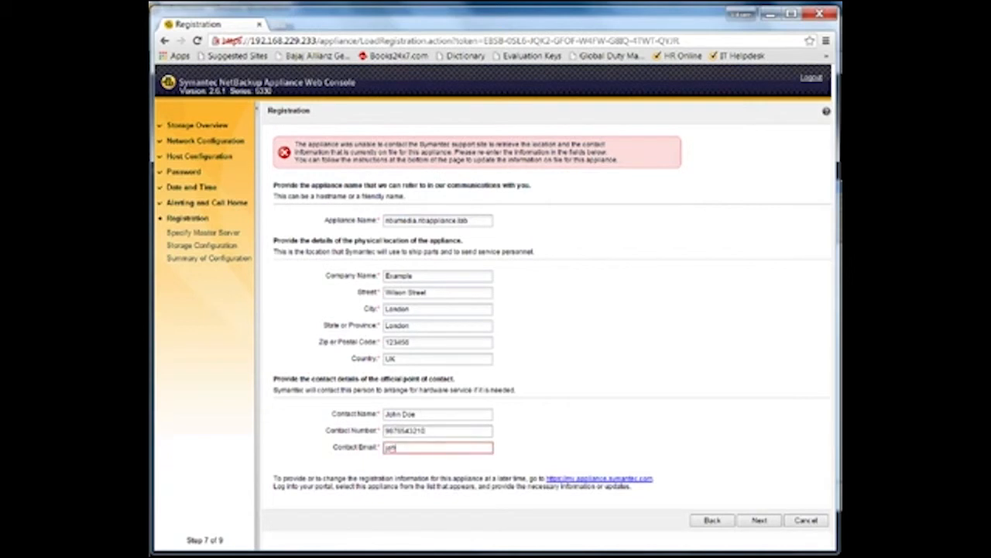
pyautogui.write('n_doe@example.com')
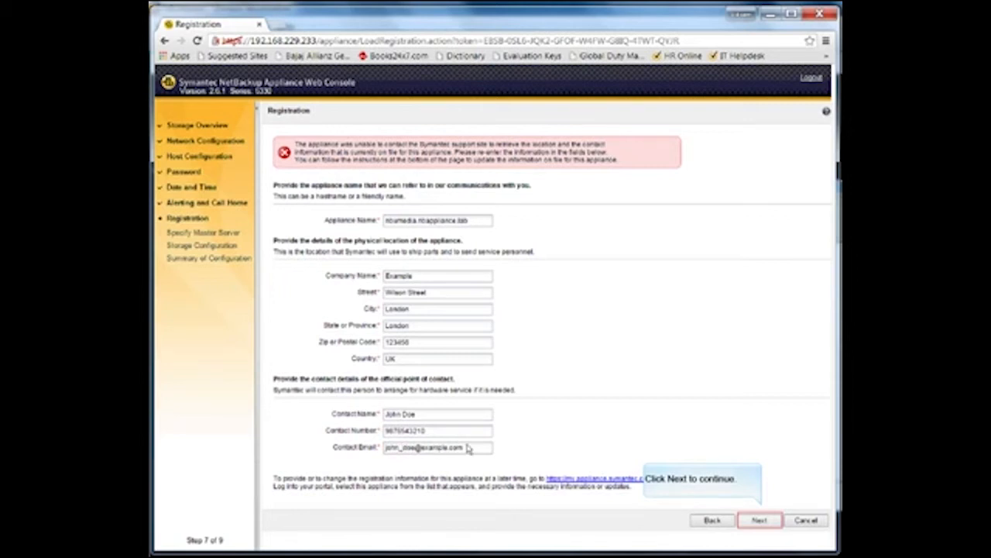
# Submit the registration and dismiss the AutoSupport update failure message.
pyautogui.click(759, 520)
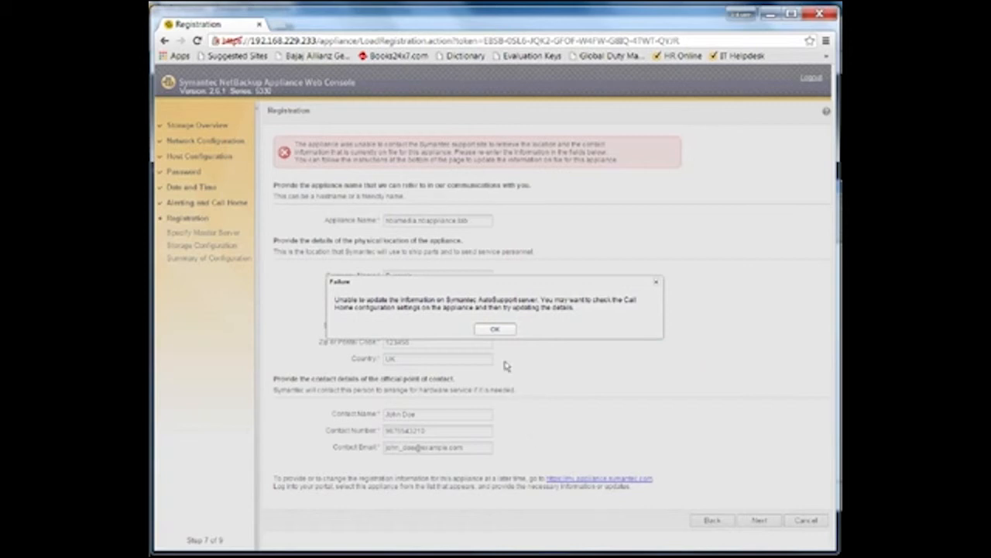
pyautogui.click(504, 332)
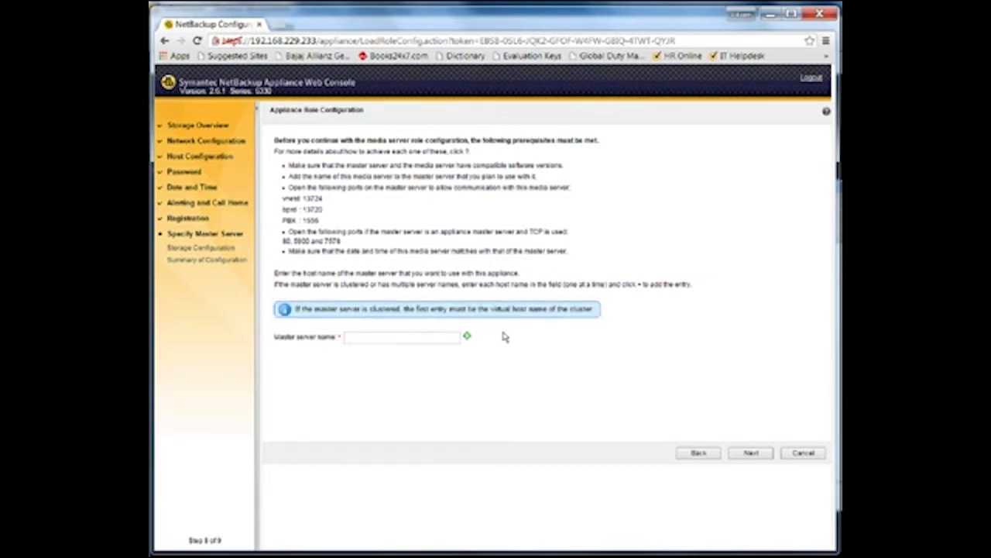
# Add NBUMASTER.nbappliance.lab as the master server and continue to verify its connection.
pyautogui.click(392, 339)
pyautogui.write('NBUMASTER')
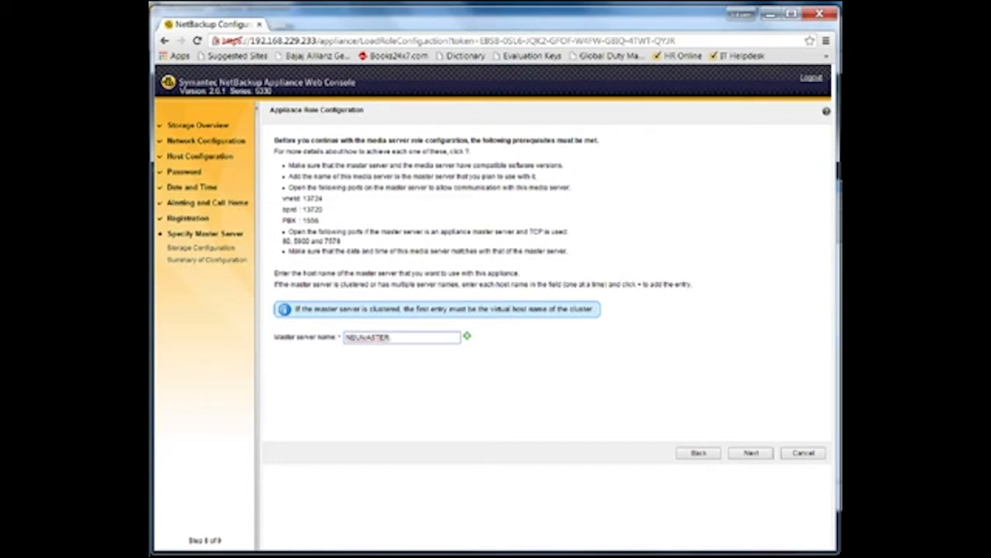
pyautogui.write('.nbappliance.lab')
pyautogui.click(468, 338)
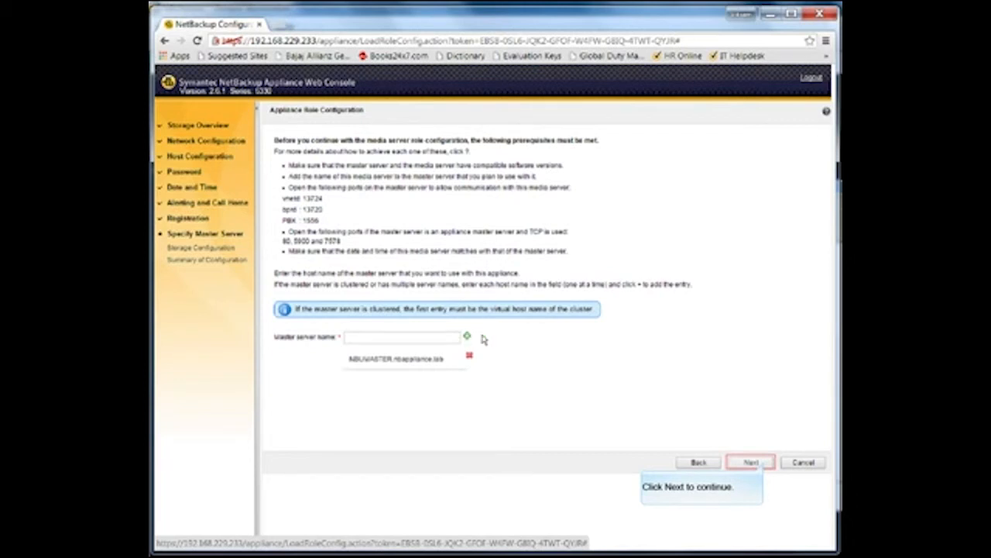
pyautogui.click(752, 462)
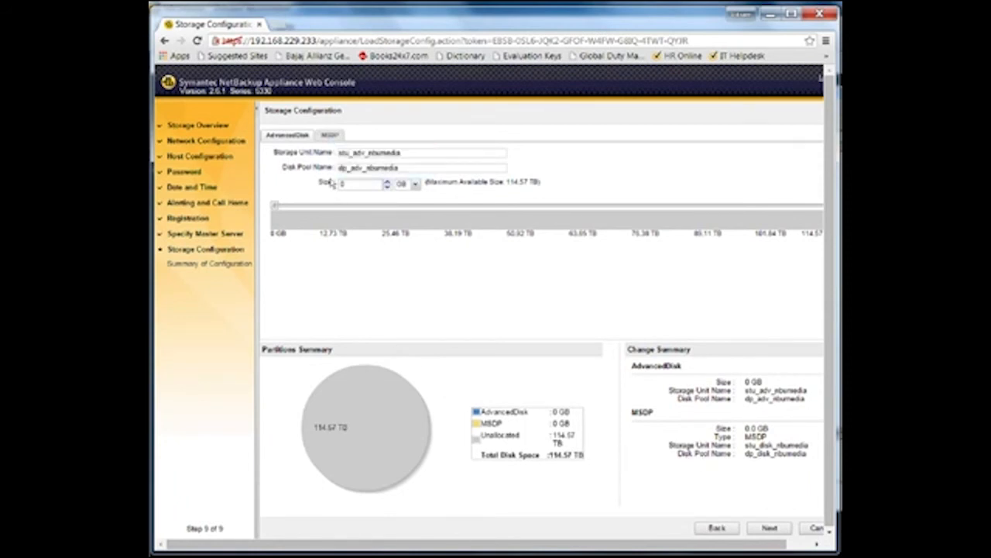
# Allocate 114 TB to the MSDP partition and start the appliance configuration run.
pyautogui.click(330, 136)
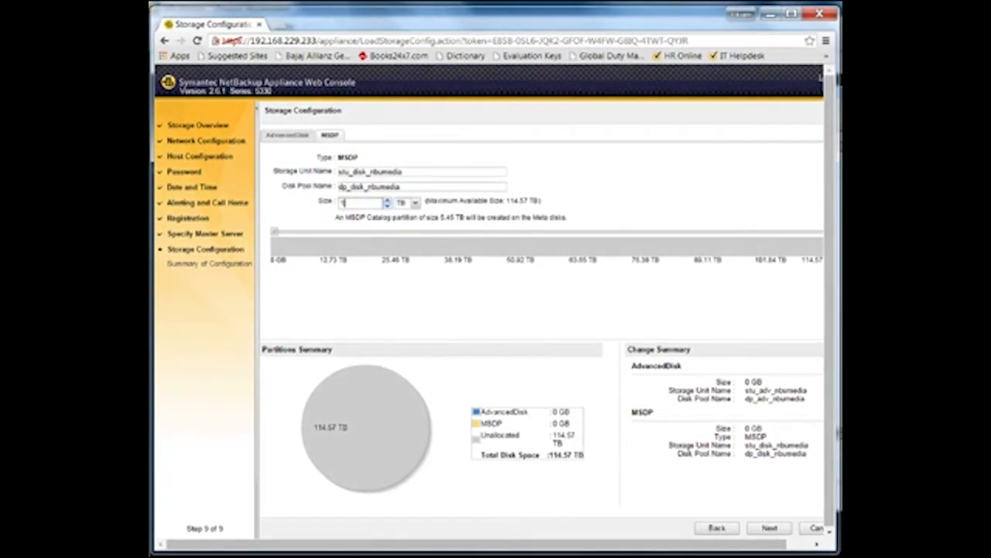
pyautogui.write('114')
pyautogui.click(510, 302)
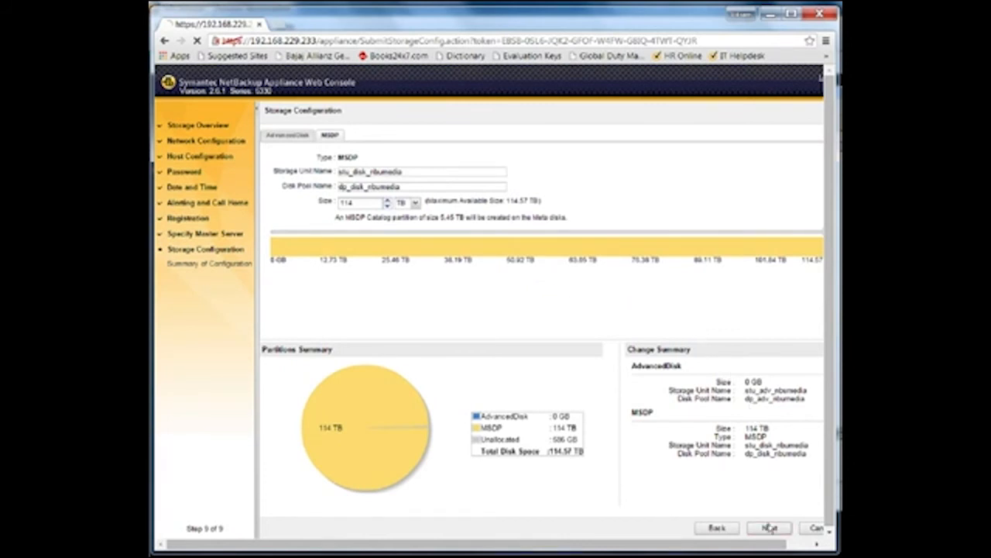
pyautogui.click(769, 528)
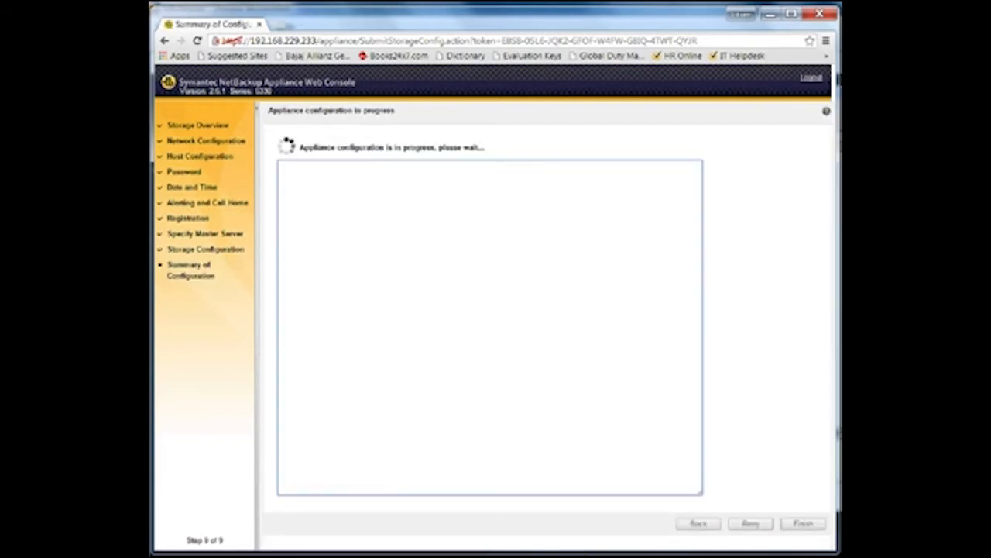